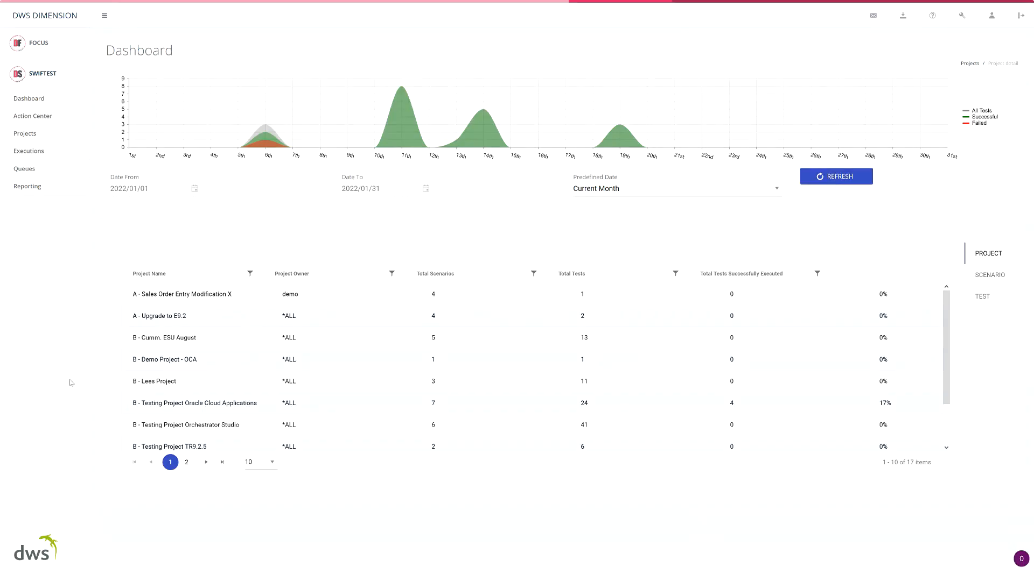
Open the Swiftest projects and show the actions of the GL.001 - Journal Entry test under B - Testing Project XYZ, 09 - General Ledger
click(35, 138)
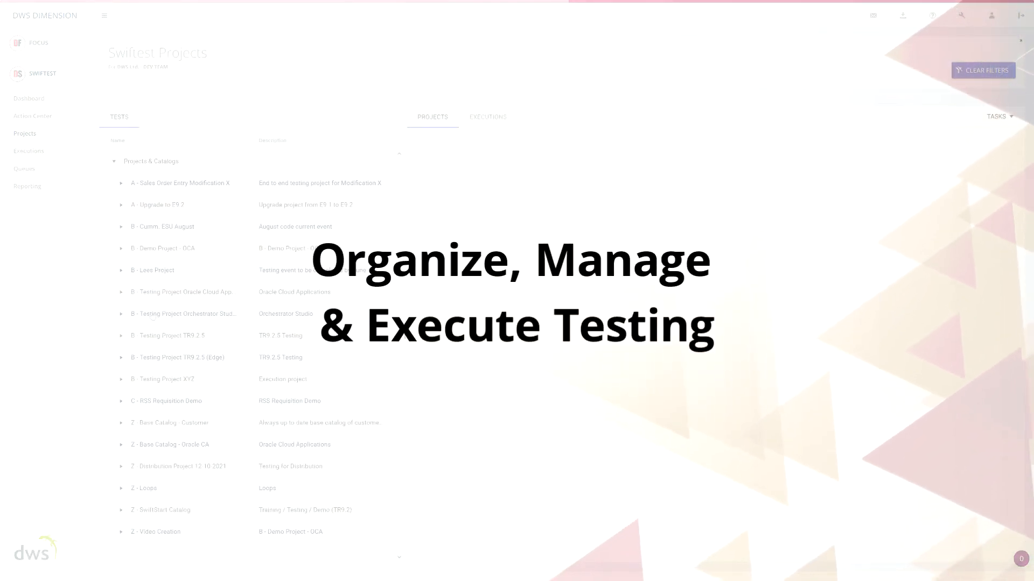
click(119, 381)
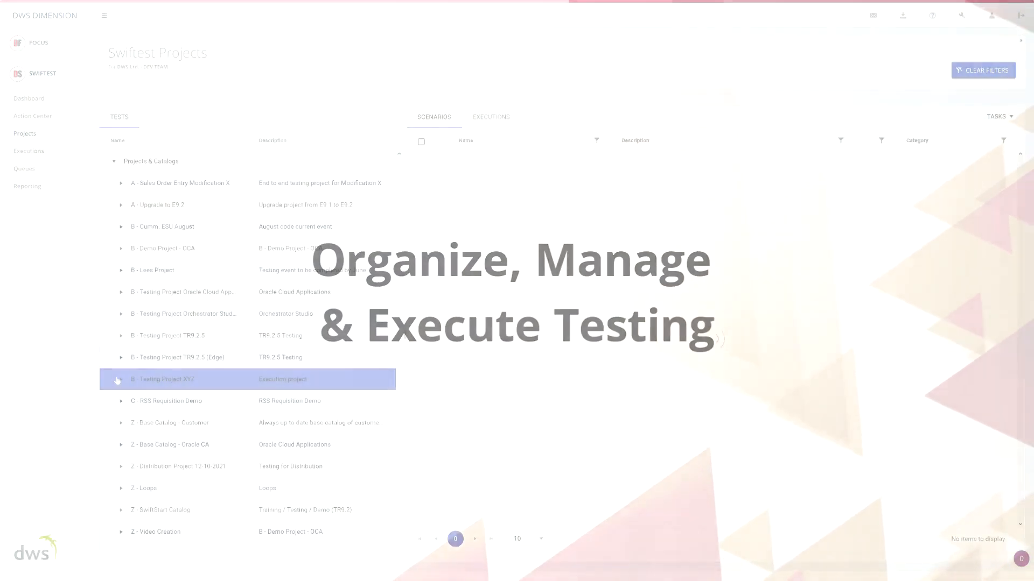
click(119, 381)
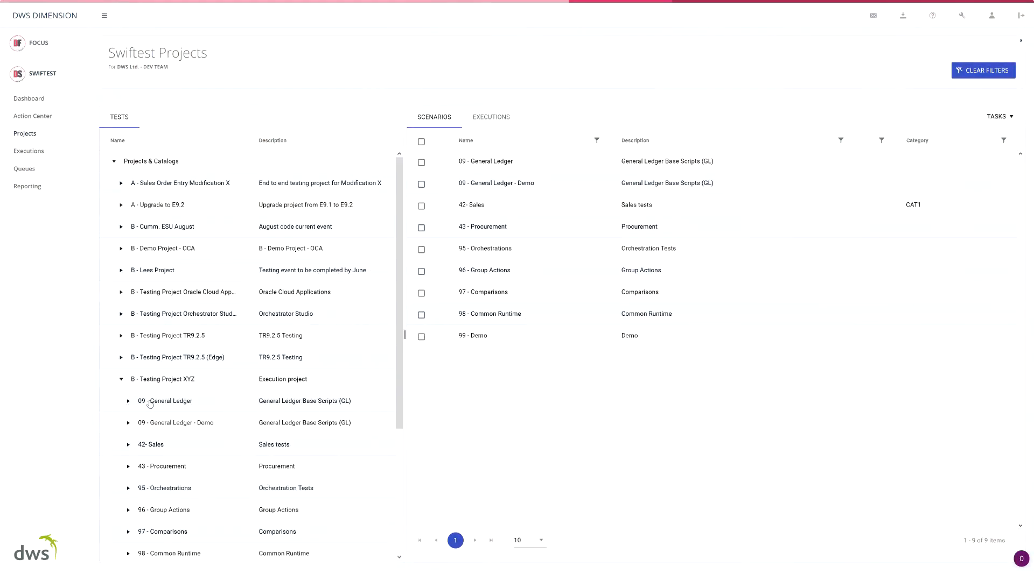
click(129, 403)
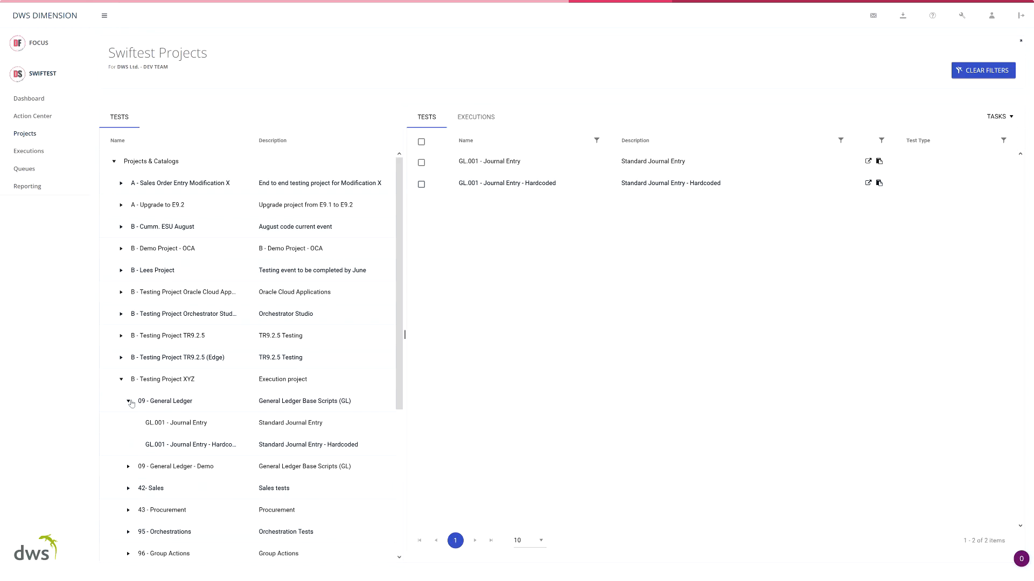
click(176, 424)
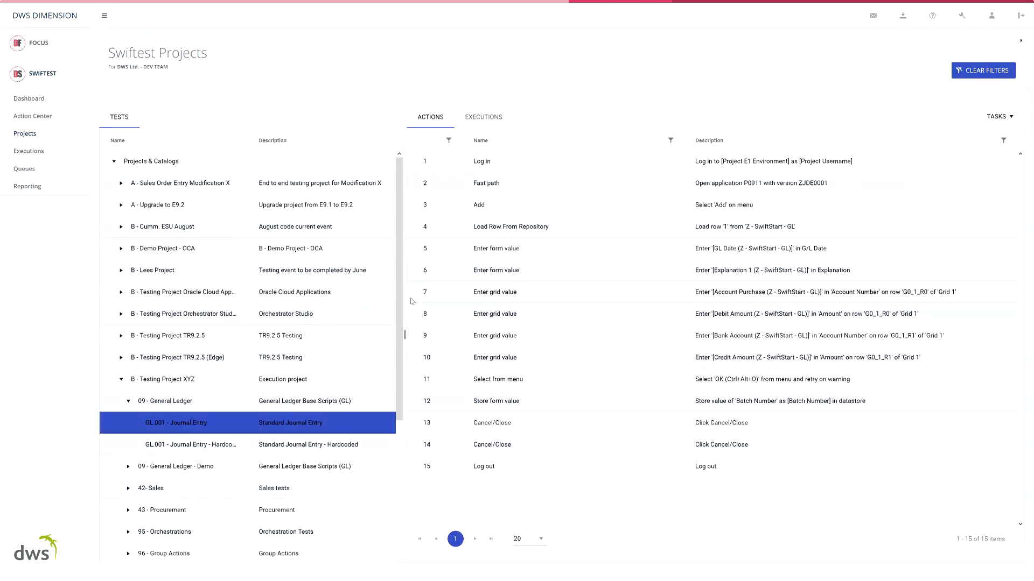
drag(399, 298, 399, 451)
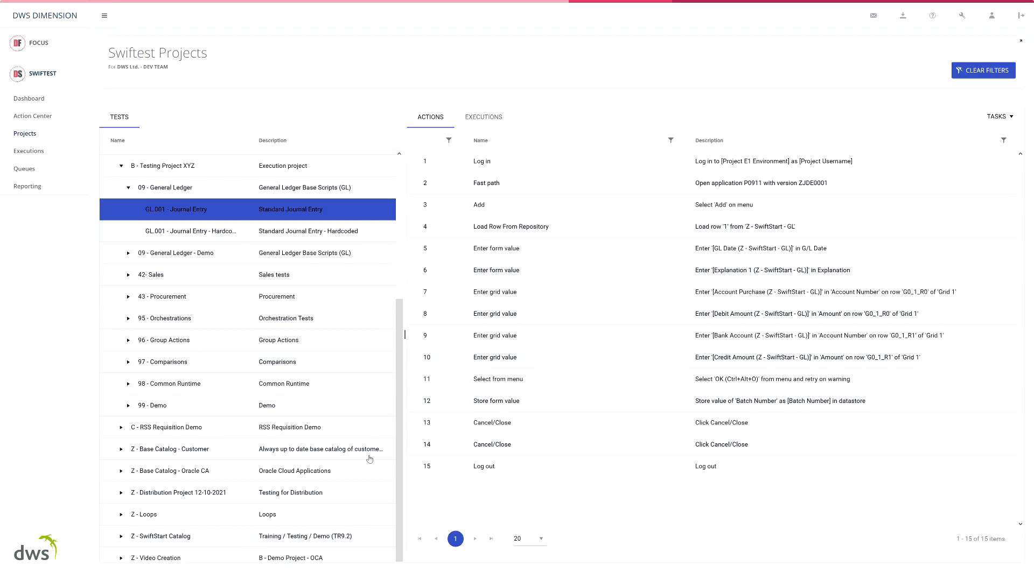
Expand the most recent execution of GL.001 - Journal Entry and generate a report for it
click(490, 123)
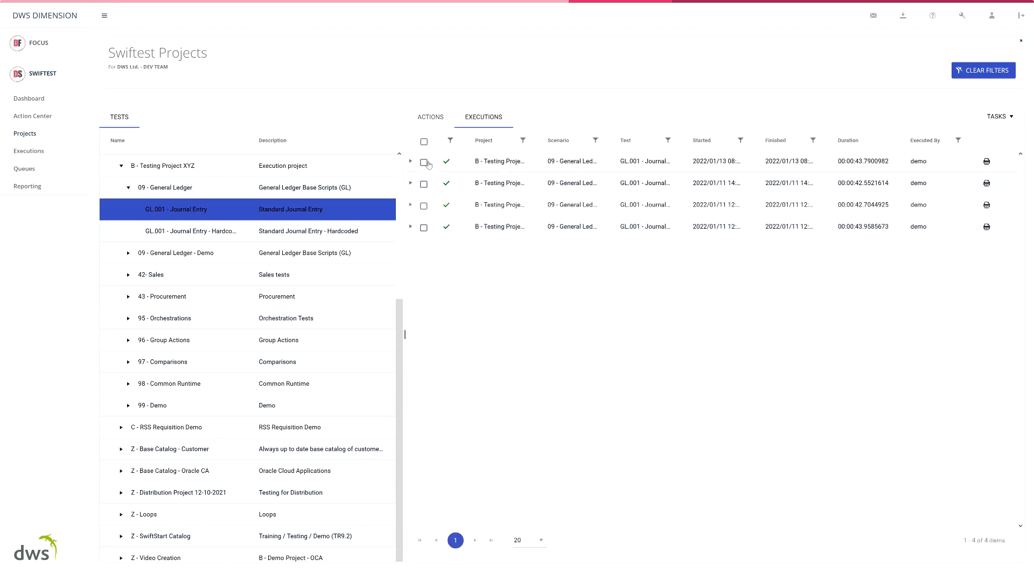
click(411, 162)
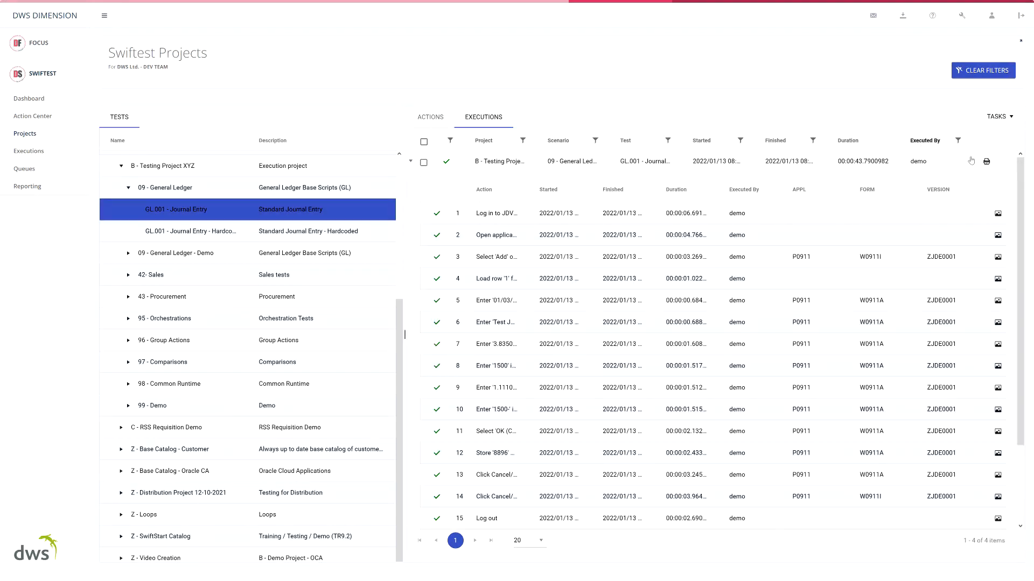
click(986, 162)
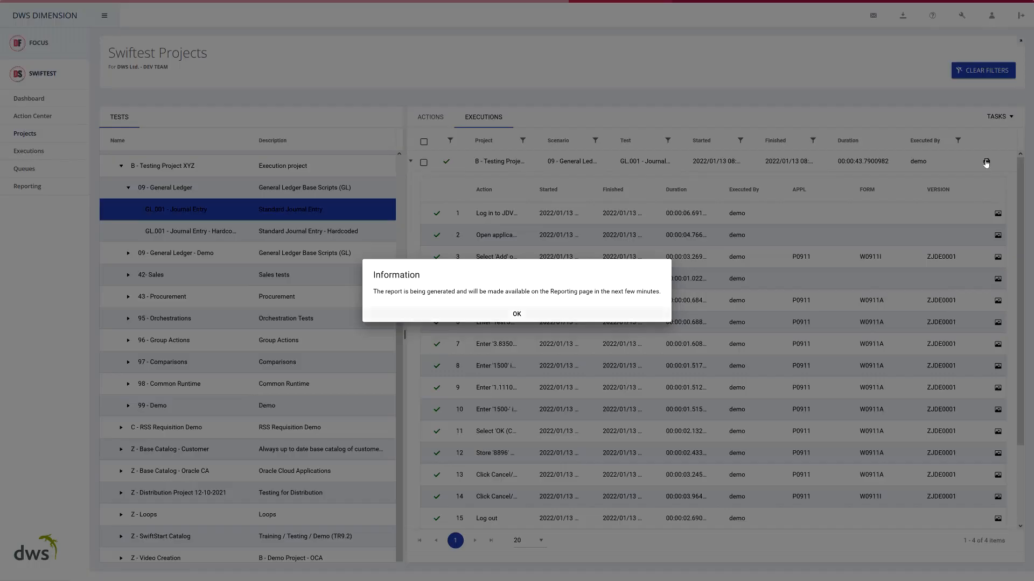
click(515, 314)
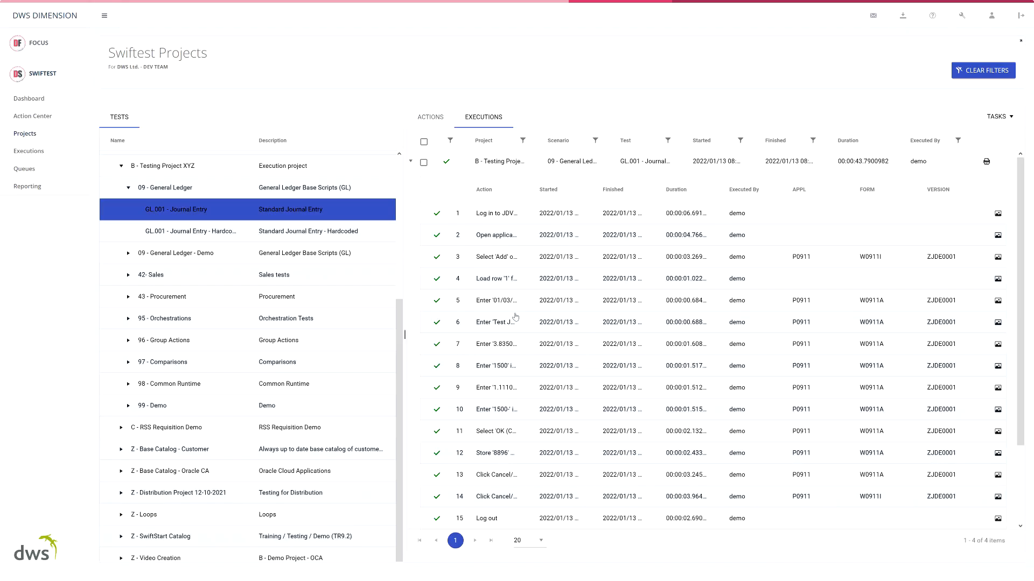
Open the newest GL.001 - Journal Entry PDF from the Swiftest reports with Microsoft Edge
click(29, 186)
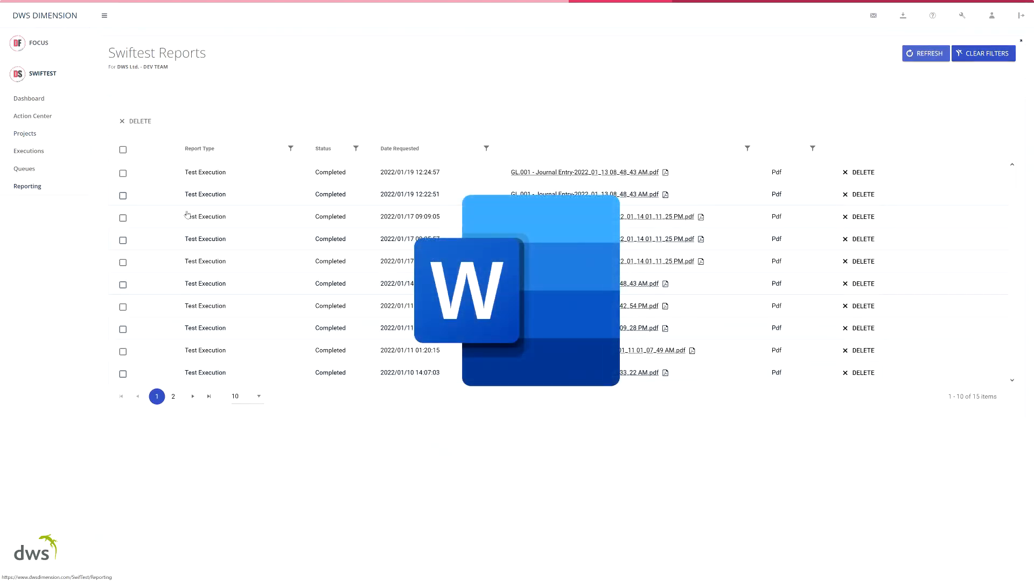
click(523, 173)
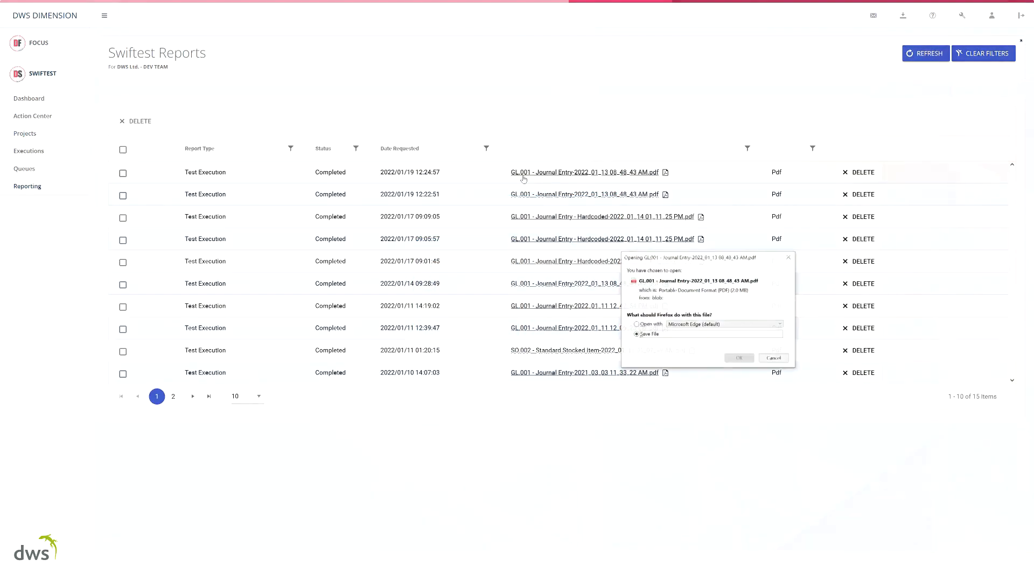
click(653, 325)
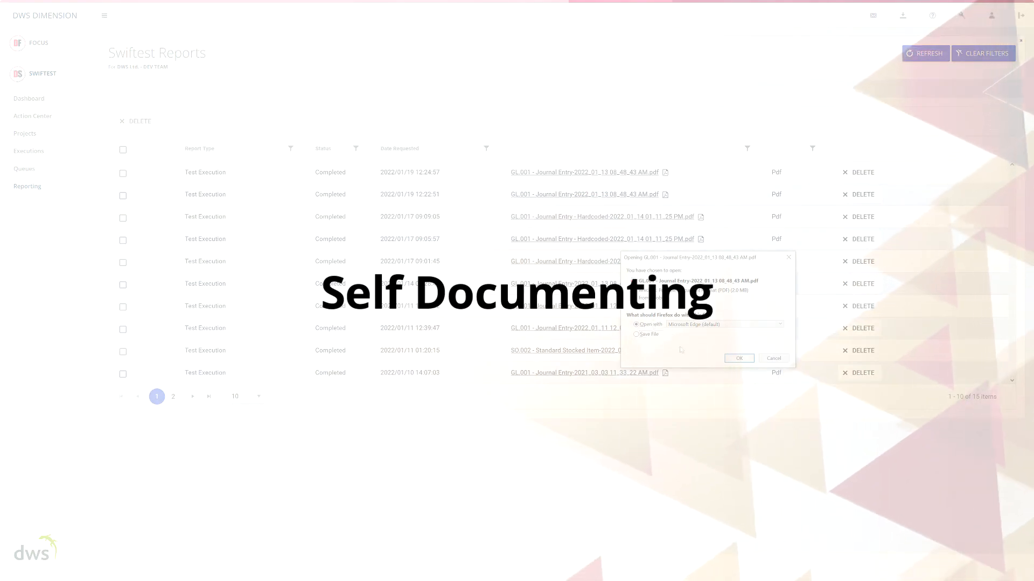
click(737, 359)
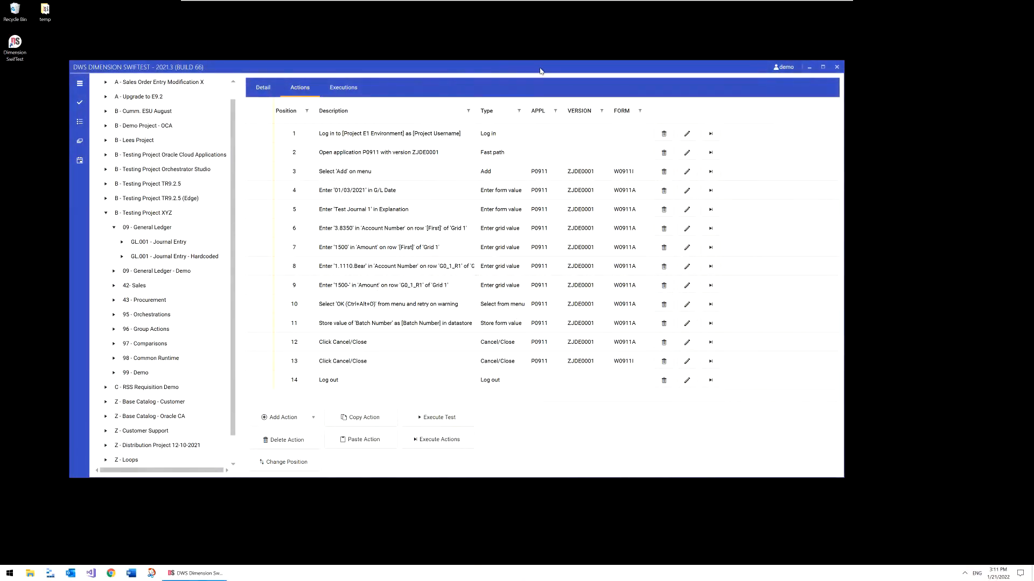
Dock the desktop Swiftest client to half the screen, then execute the whole GL.001 - Journal Entry - Hardcoded test and close its execution view
key(super+Right)
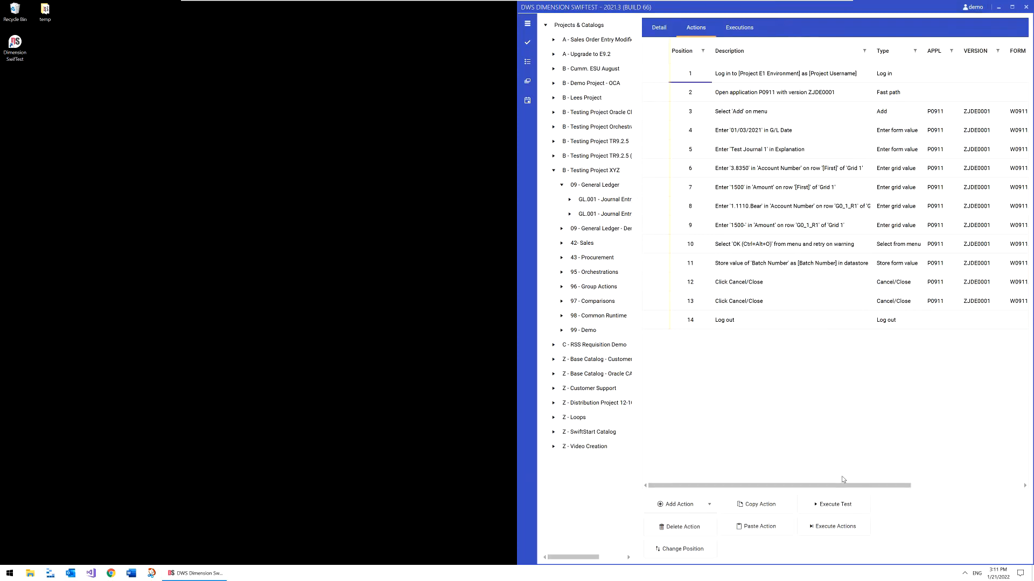
click(839, 512)
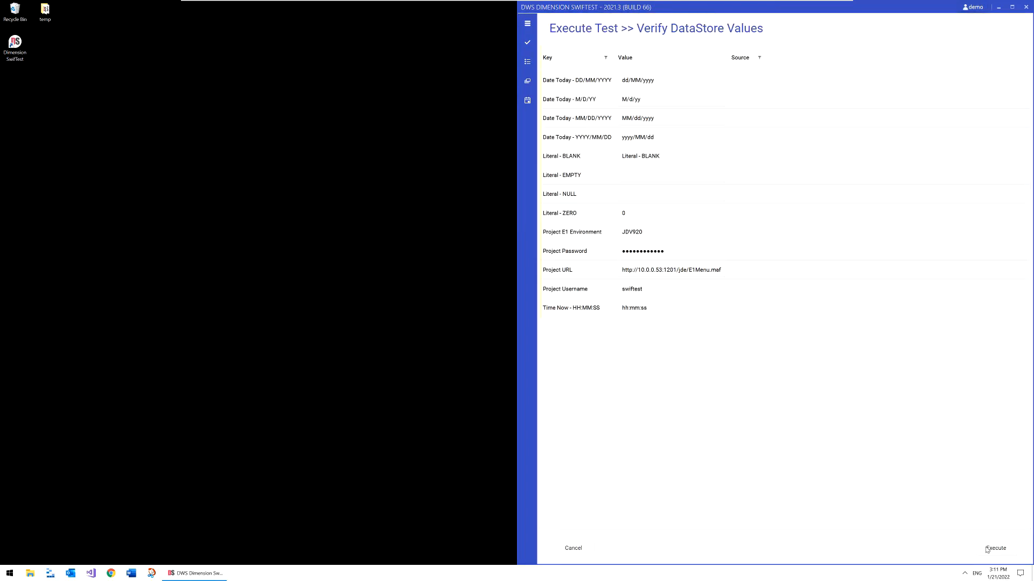
click(987, 549)
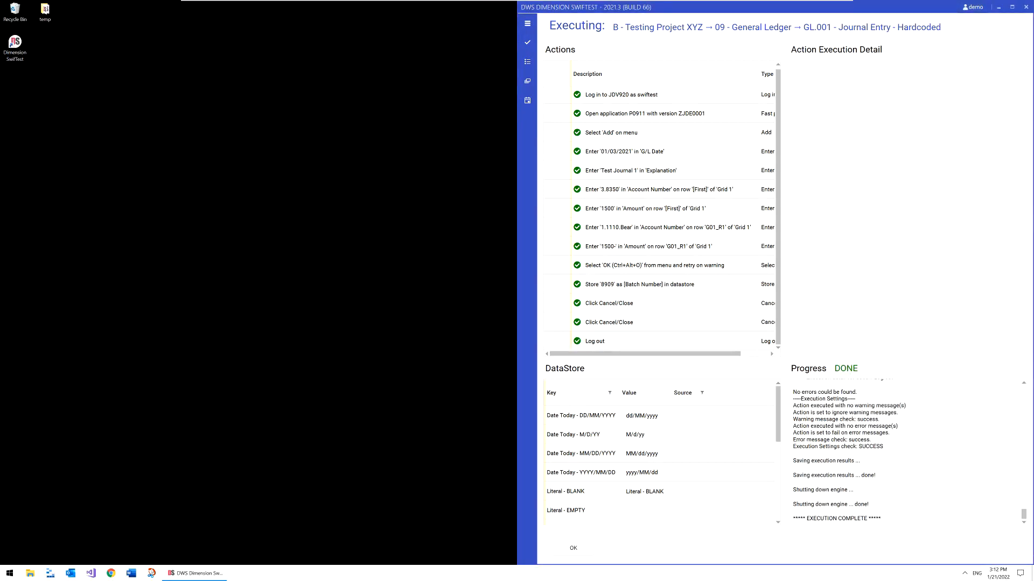
click(587, 551)
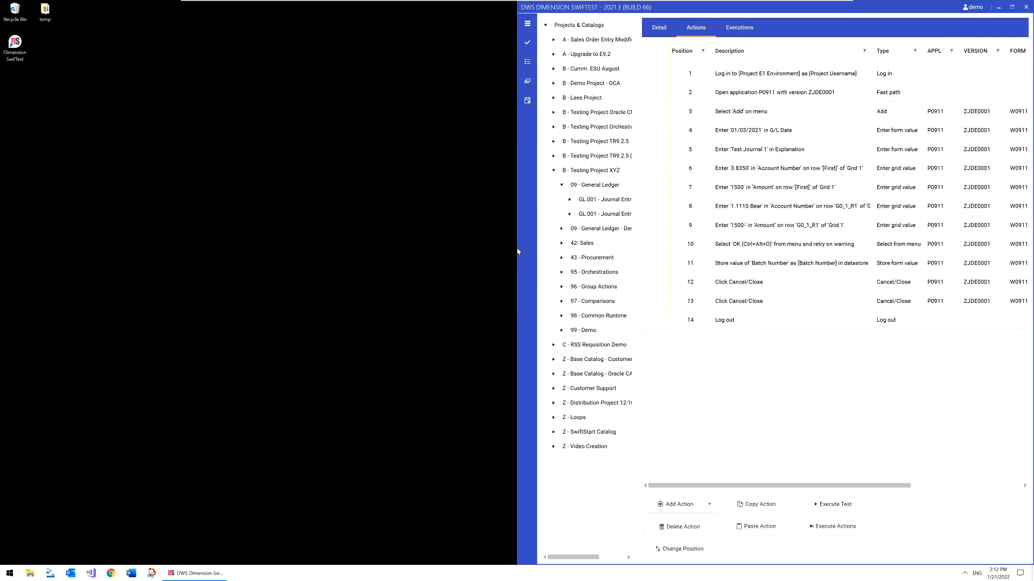
Widen the window and view the screenshot of the Select 'Add' on menu action in the 1/21/2022 3:11 PM run of GL.001 - Journal Entry - Hardcoded
drag(517, 245, 131, 247)
click(187, 214)
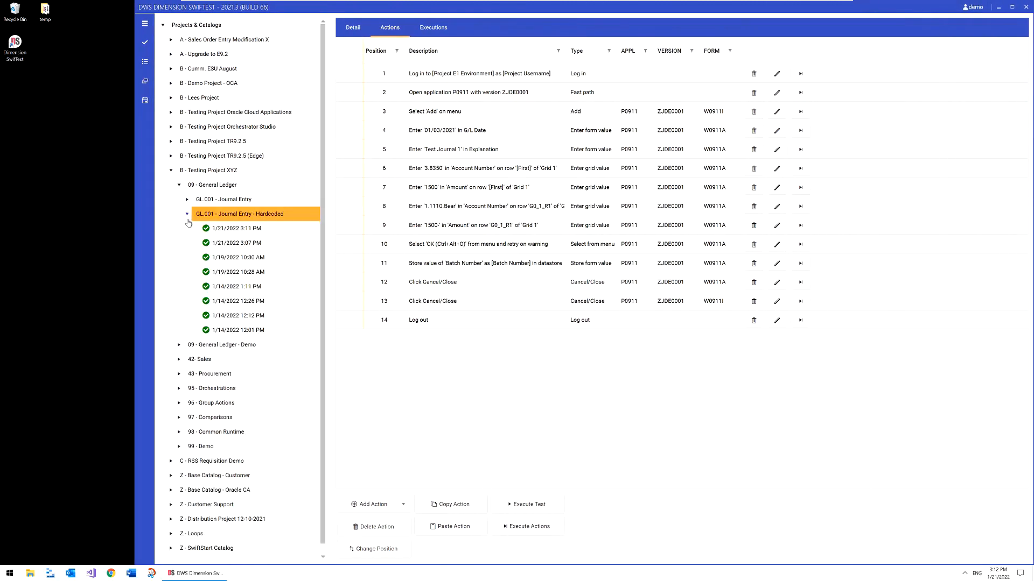
click(224, 230)
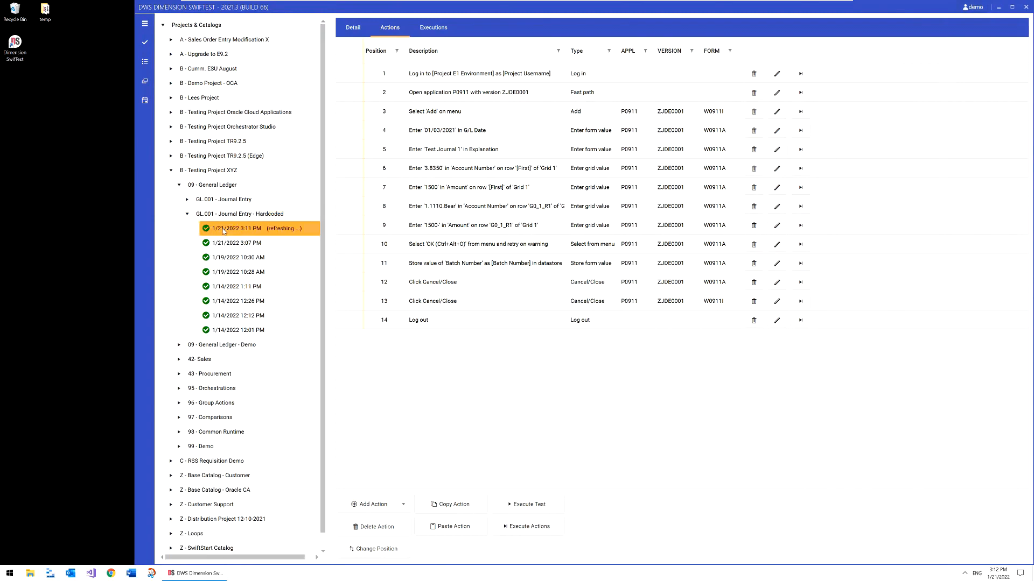
click(424, 119)
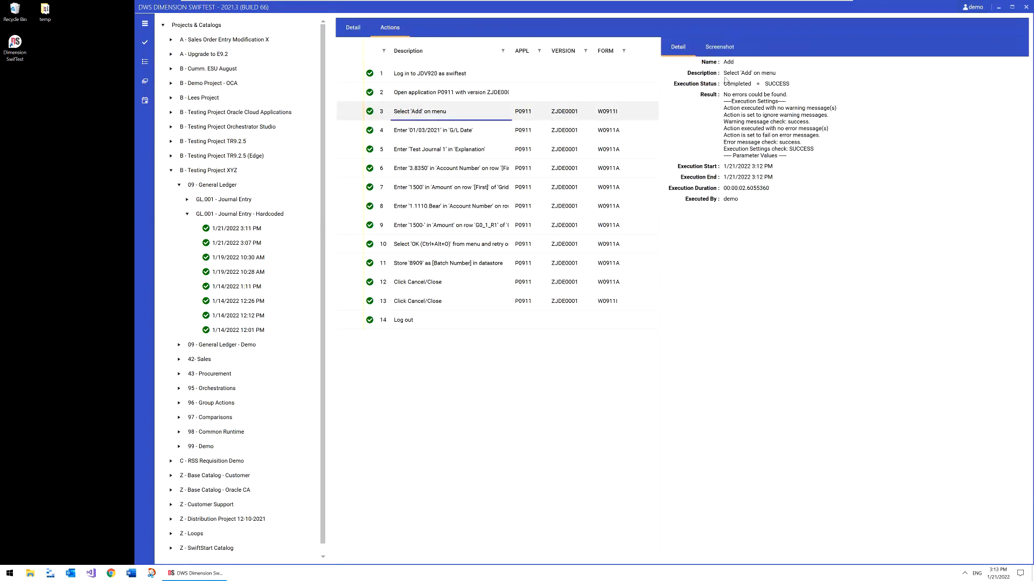
click(720, 48)
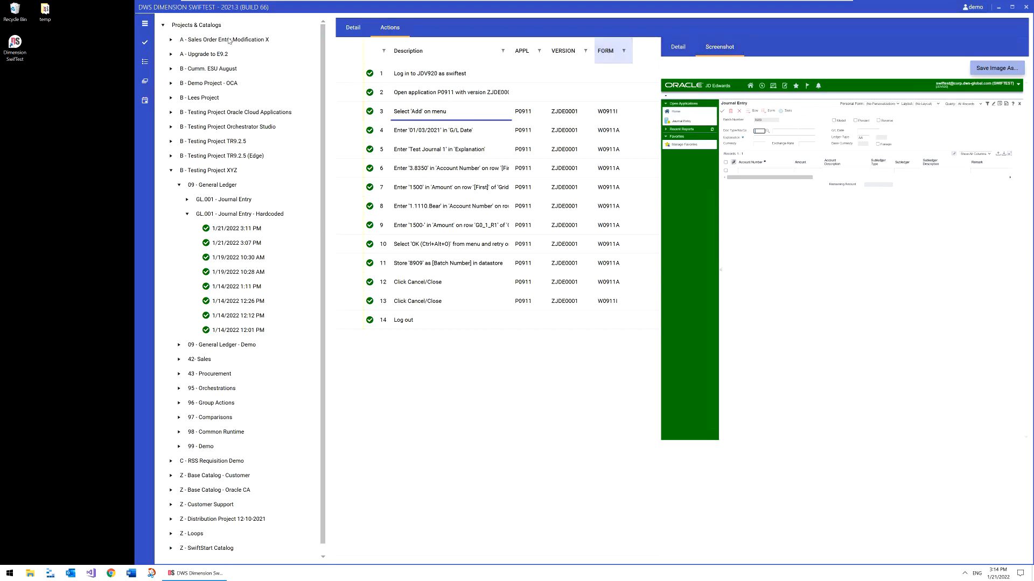
Open the test queues and show the tests in the Q.GL001 - General Ledger queue
click(150, 27)
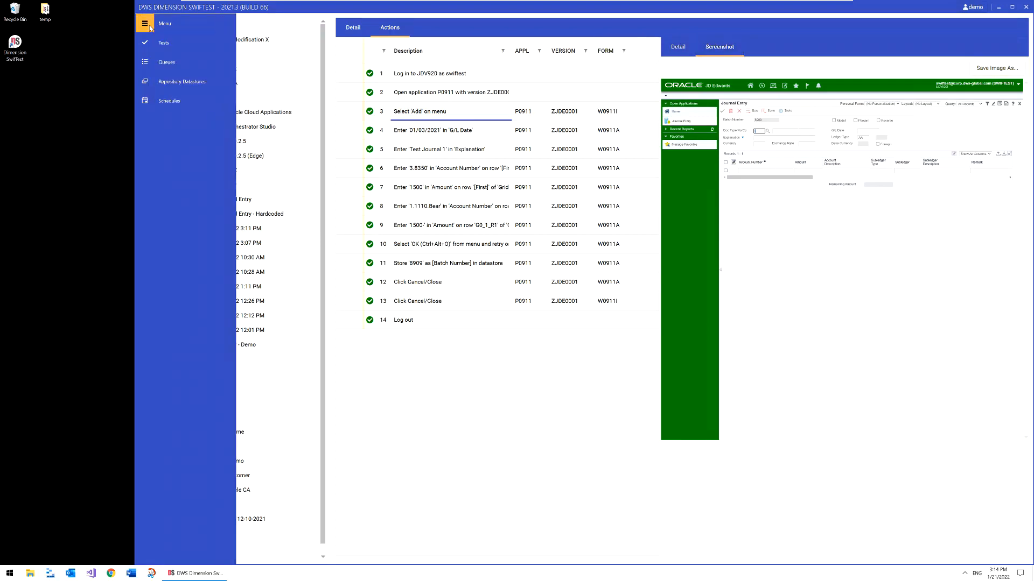
click(181, 64)
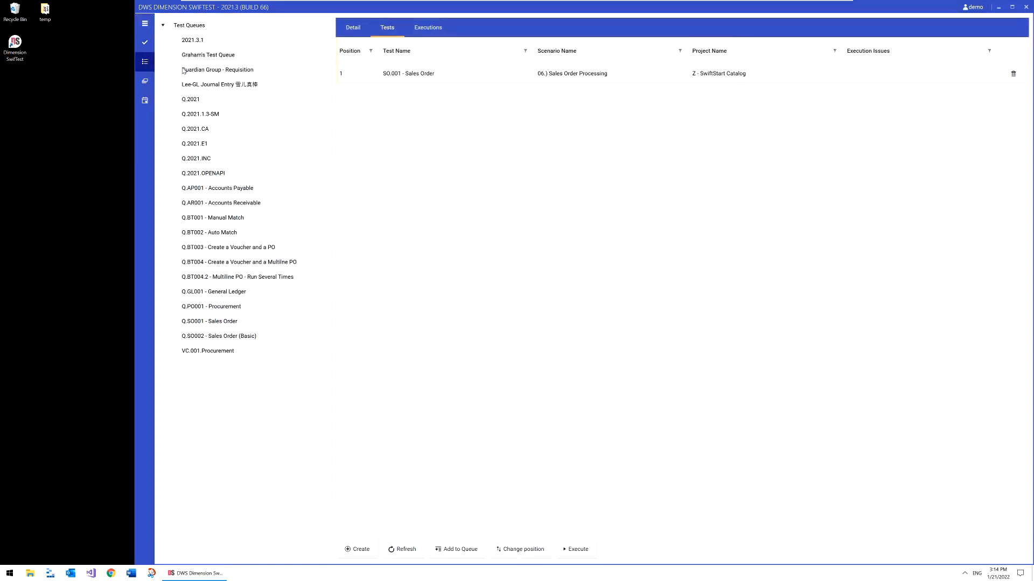
click(231, 294)
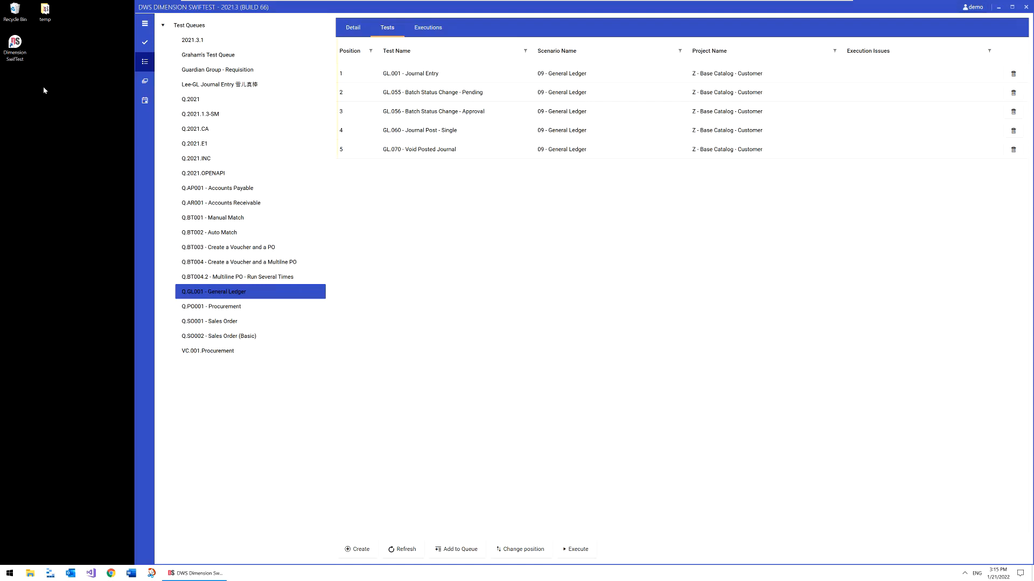
Return to the tests and open SO.001 - Create SO - Partial under the 99 - Demo scenario of B - Testing Project XYZ
click(146, 43)
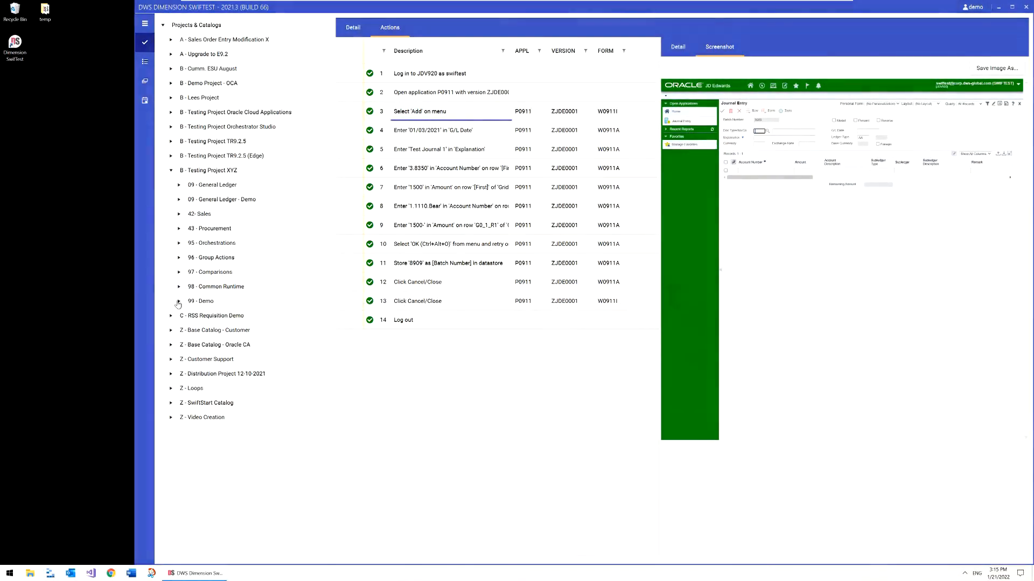
click(218, 301)
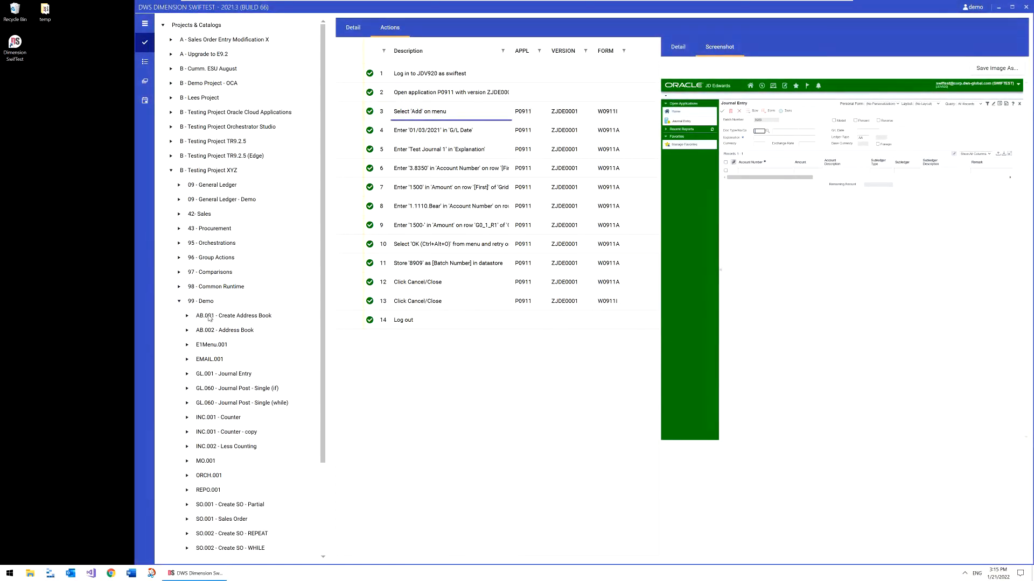
click(234, 505)
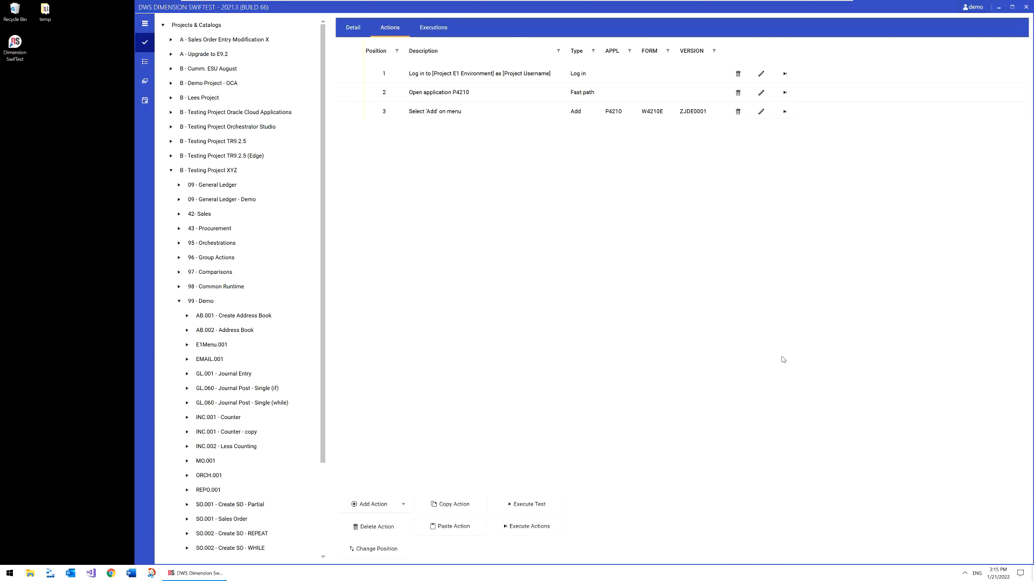
Dock the window to half the screen, execute all three actions of SO.001 - Create SO - Partial, and close the execution view
key(super+Right)
drag(812, 71, 813, 117)
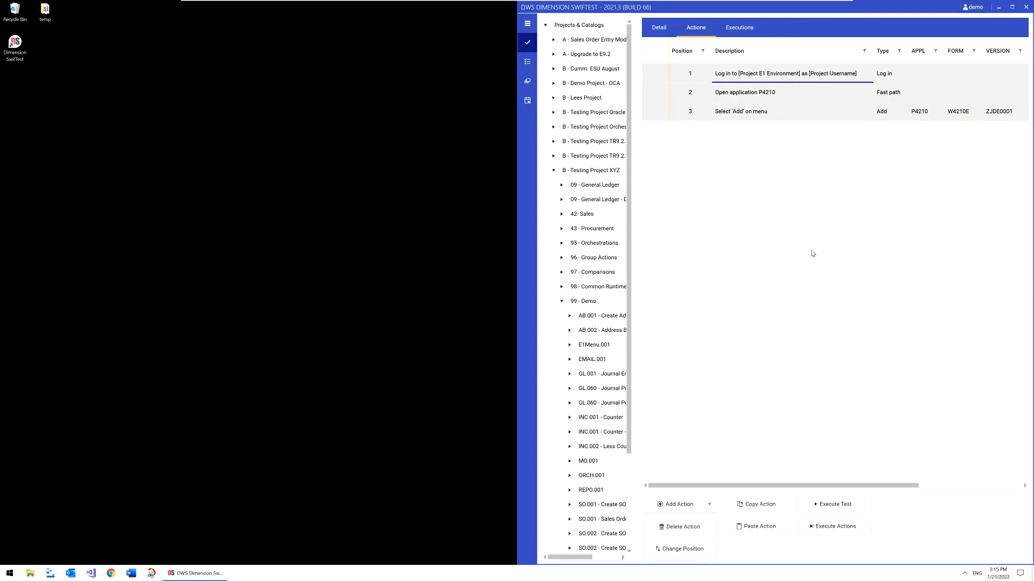
click(850, 531)
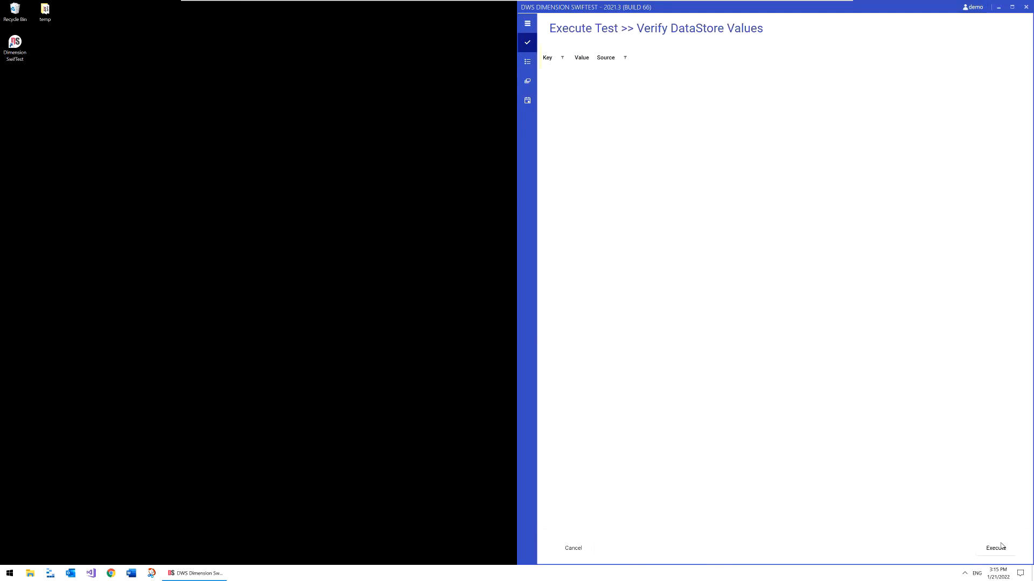
click(1002, 548)
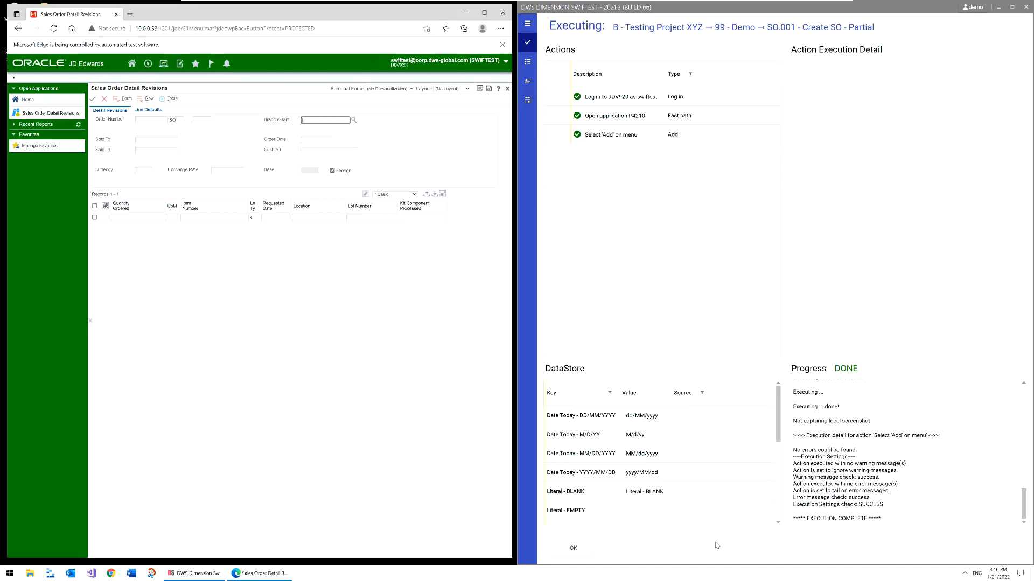
click(593, 550)
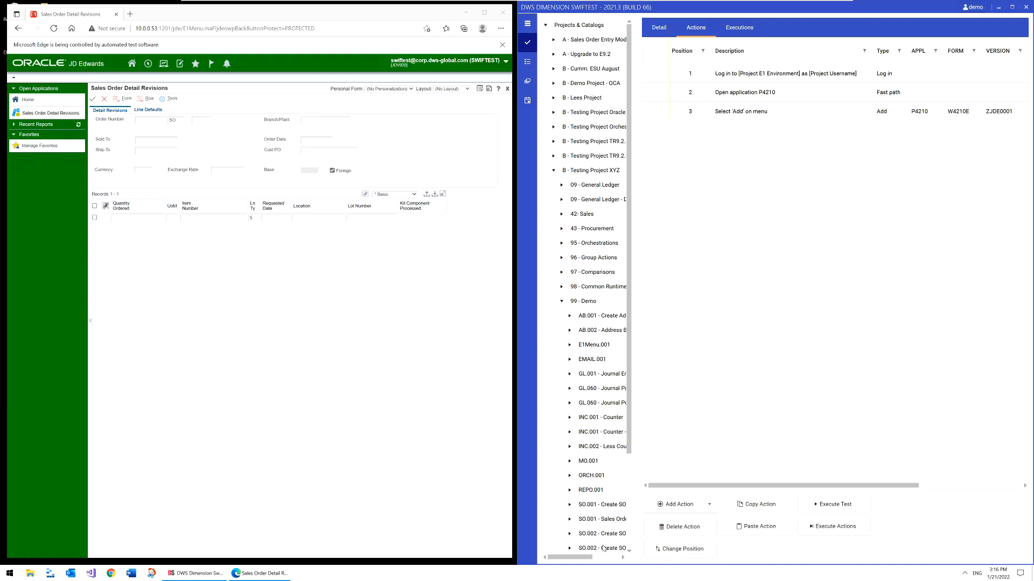
Add an Enter form value action to SO.001 - Create SO - Partial that enters 30 in Branch/Plant, and execute it
click(672, 512)
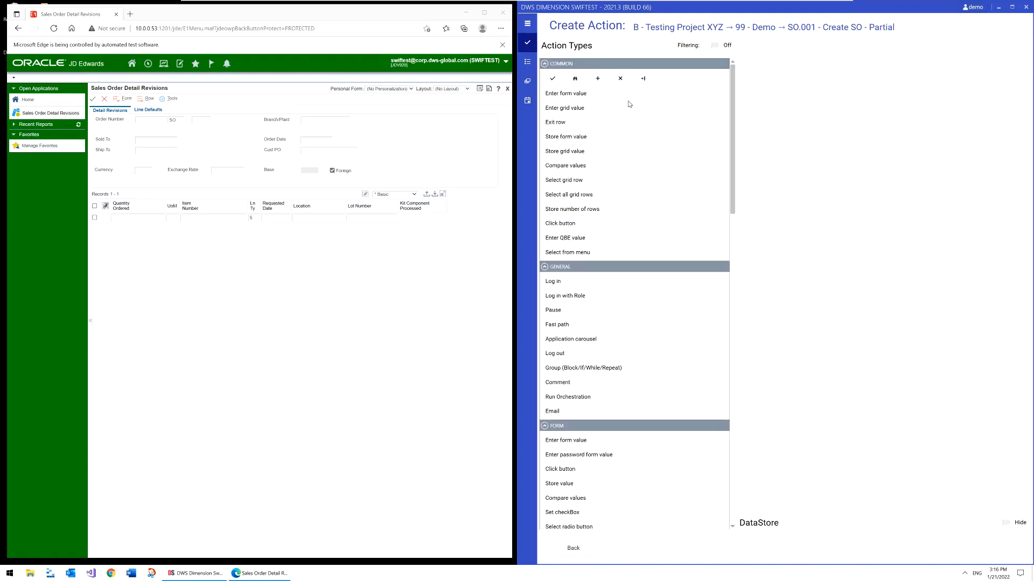
click(598, 96)
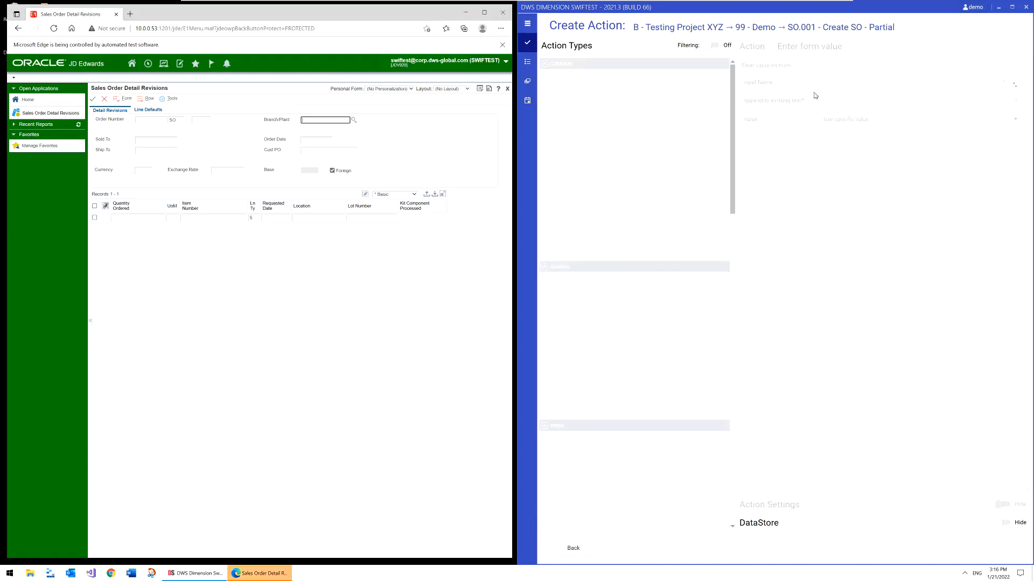
click(846, 82)
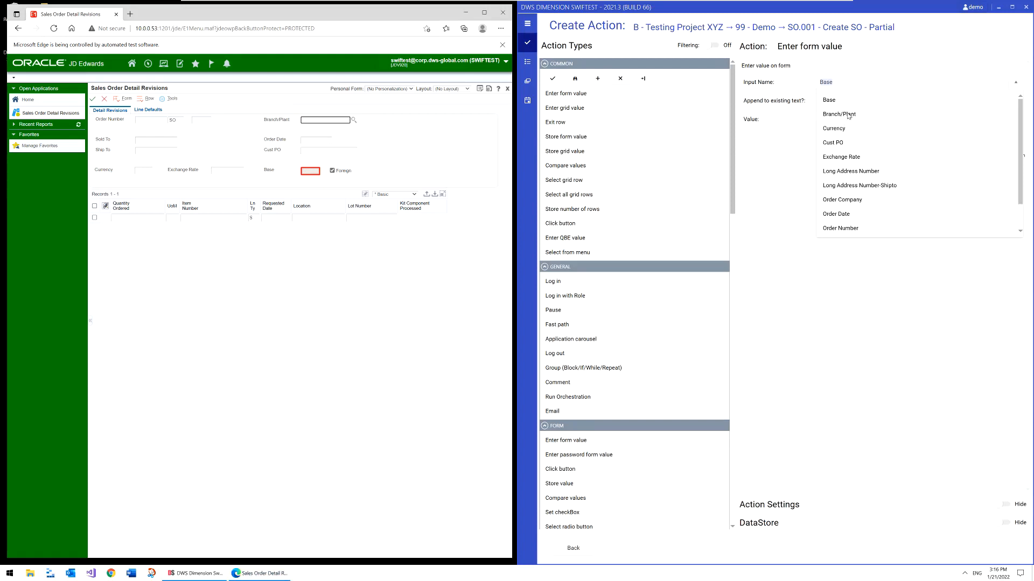
click(842, 118)
click(842, 138)
text(3)
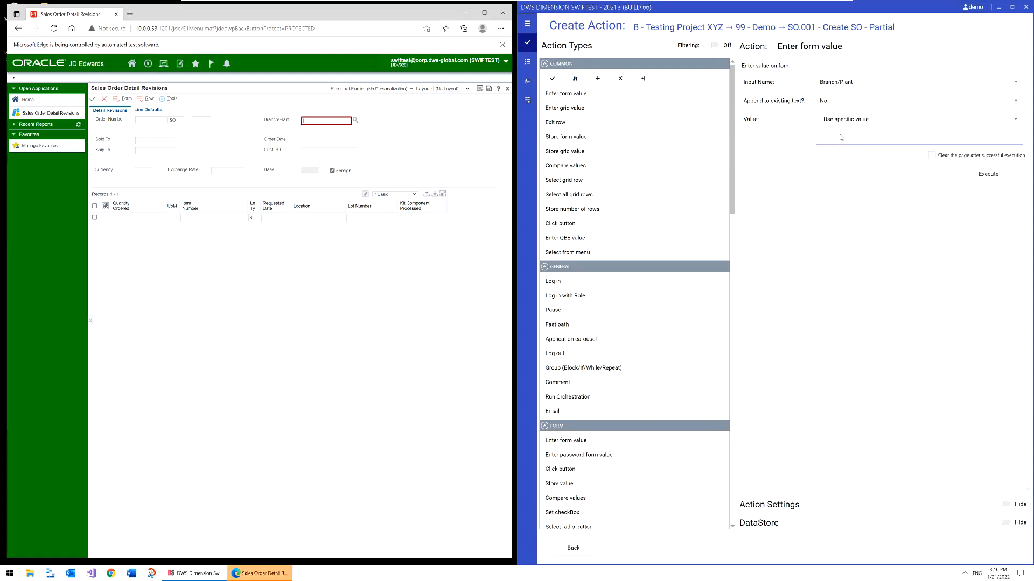
text(0)
click(979, 176)
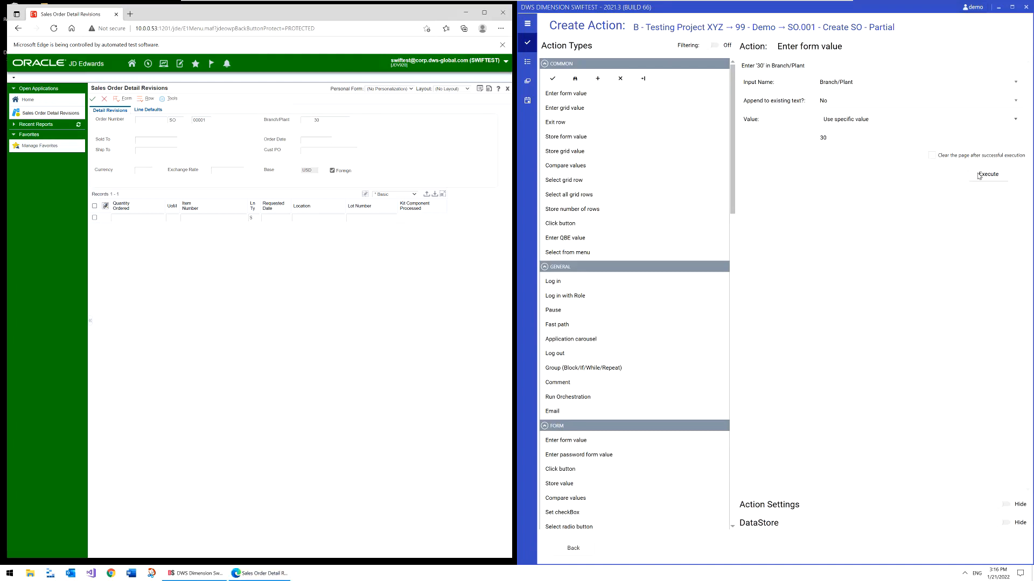
Create and execute another form value action that enters the customer's address number in Long Address Number
click(865, 84)
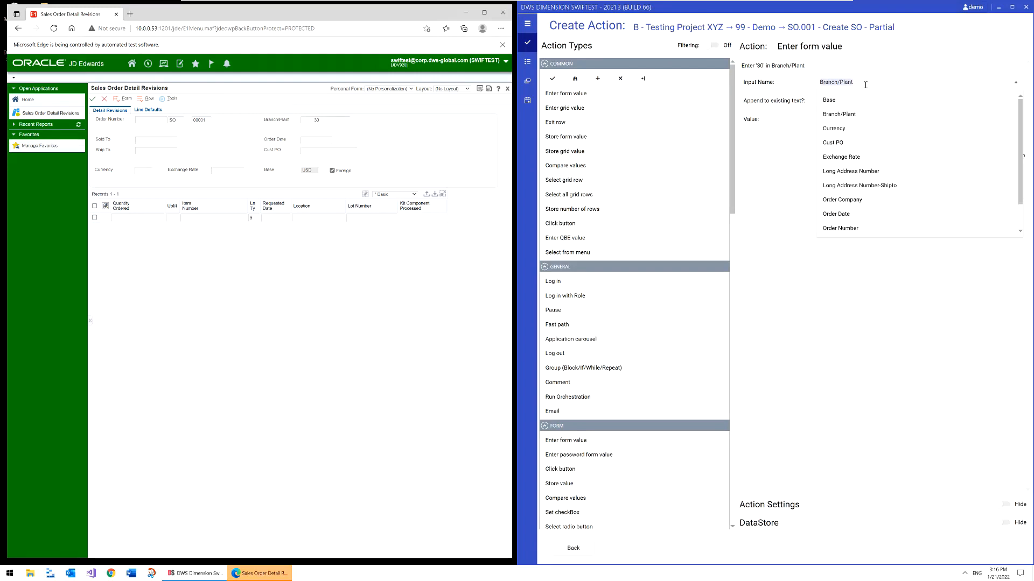
click(846, 171)
double_click(848, 140)
text(1001)
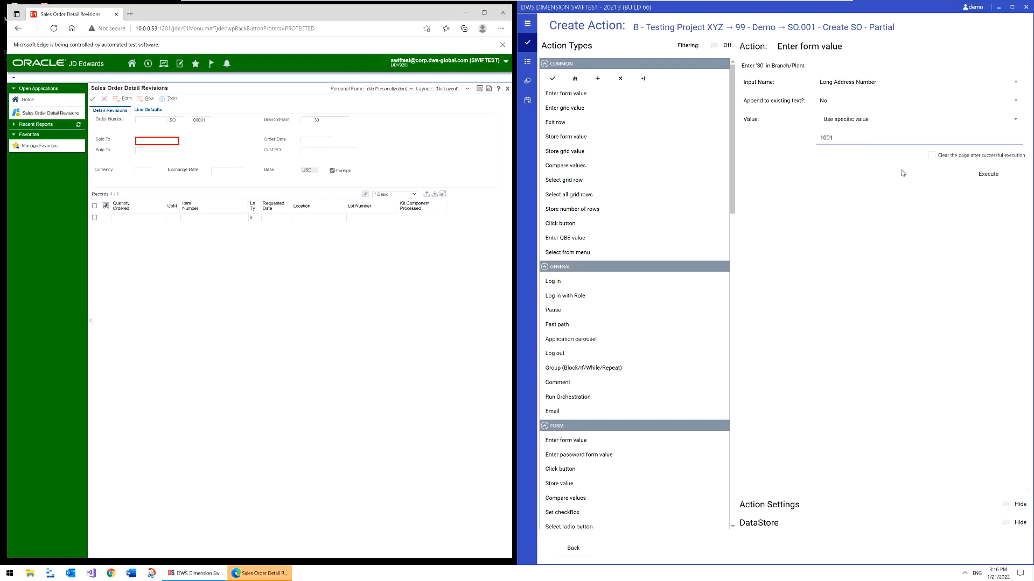
click(988, 174)
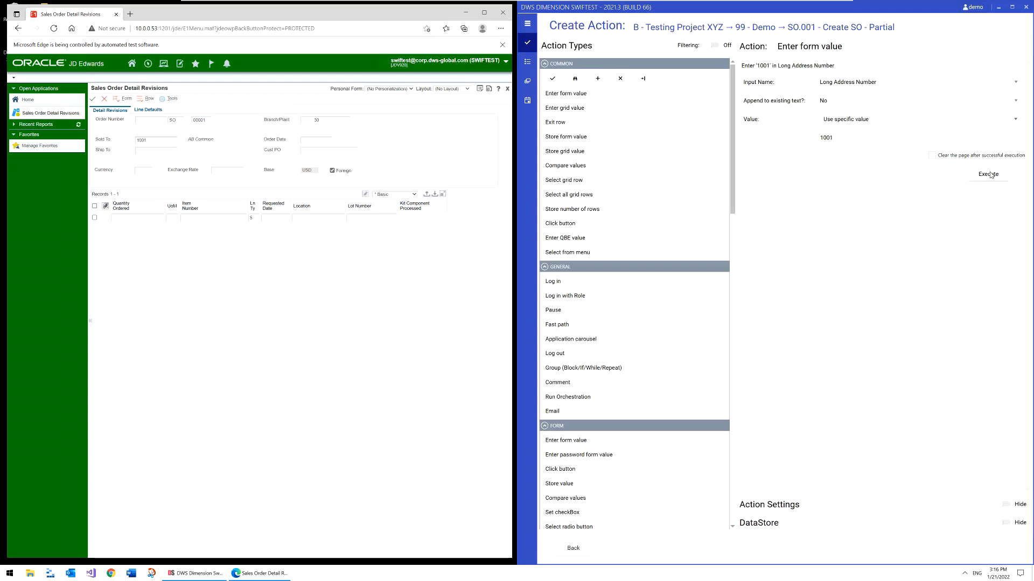
Add and execute an Enter grid value action entering 210 in Item Number on the [First] row of Grid 1, then return to the action list
click(586, 108)
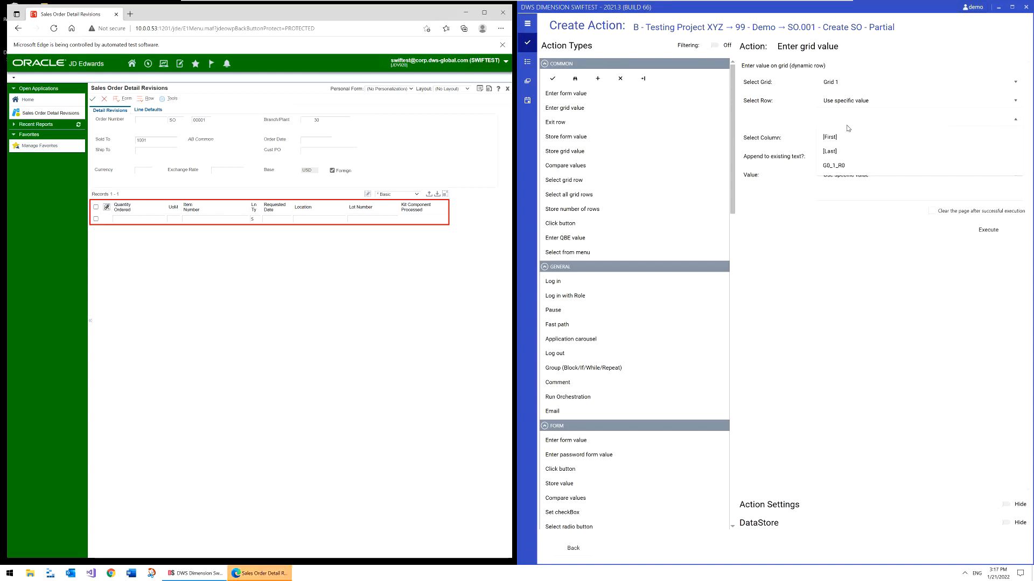
click(847, 139)
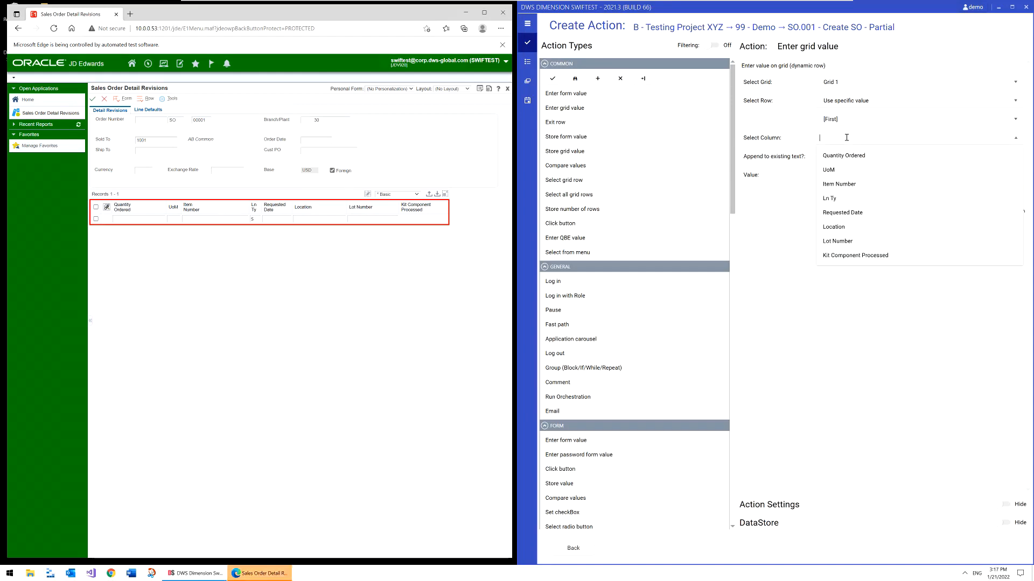
click(847, 184)
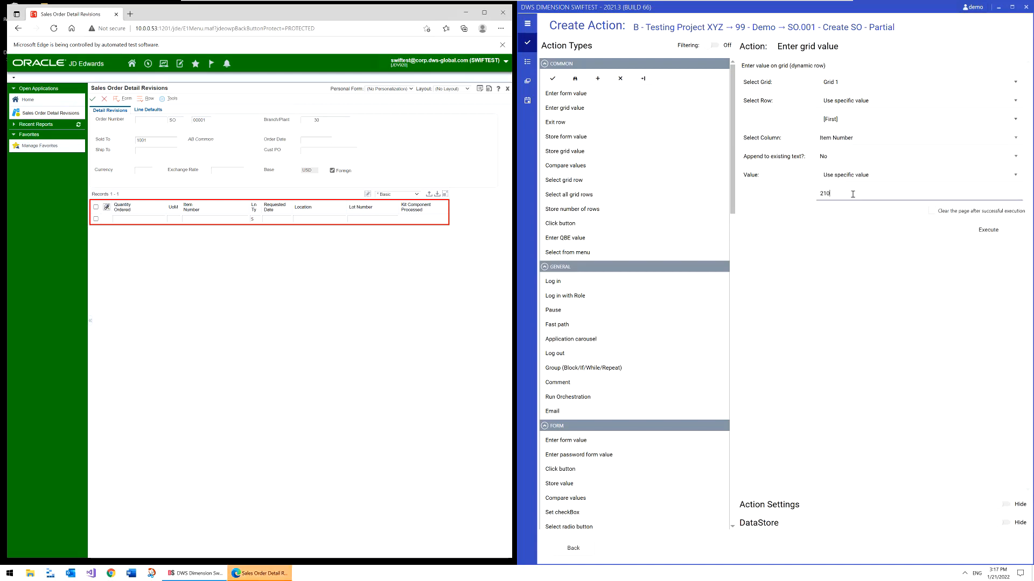
click(988, 231)
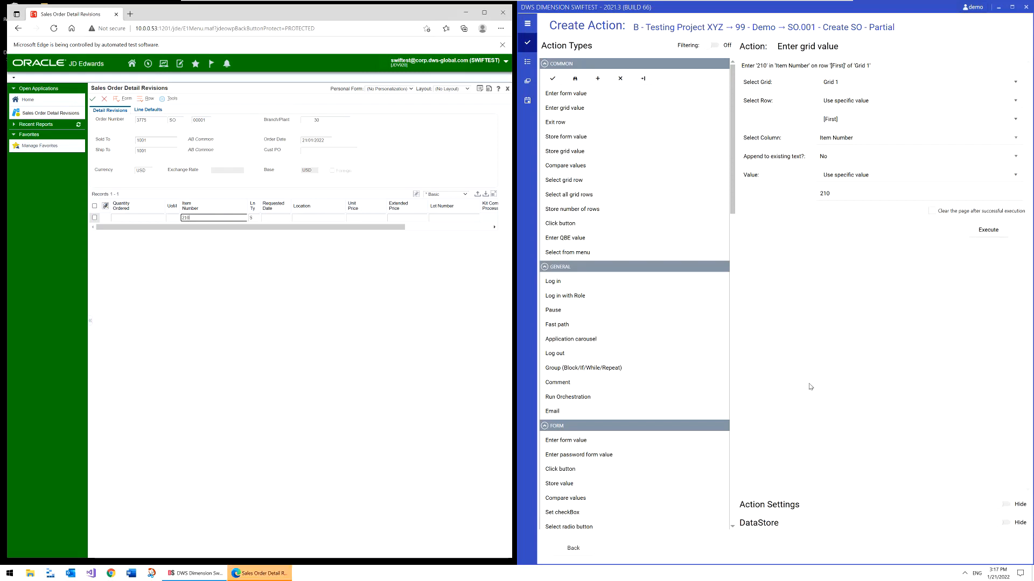
click(571, 549)
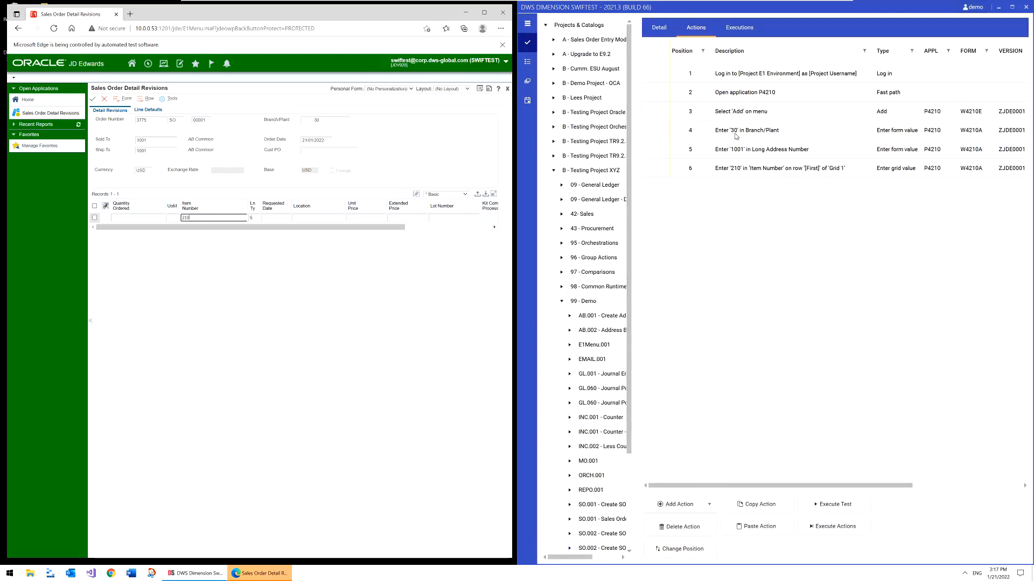
Edit the Branch/Plant form value action so its specific value is M30, and save it
right_click(736, 136)
click(690, 188)
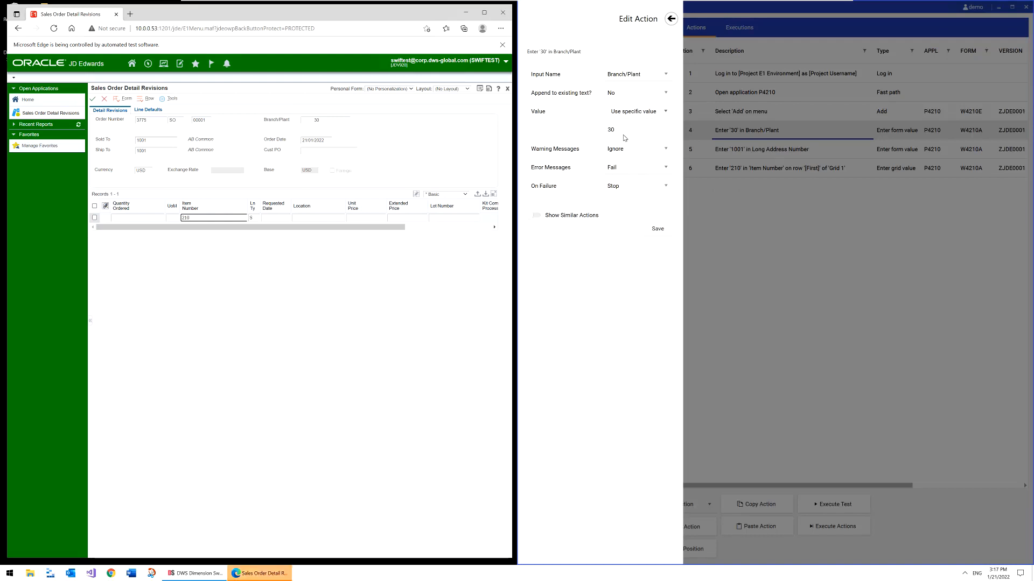
text(M)
click(658, 229)
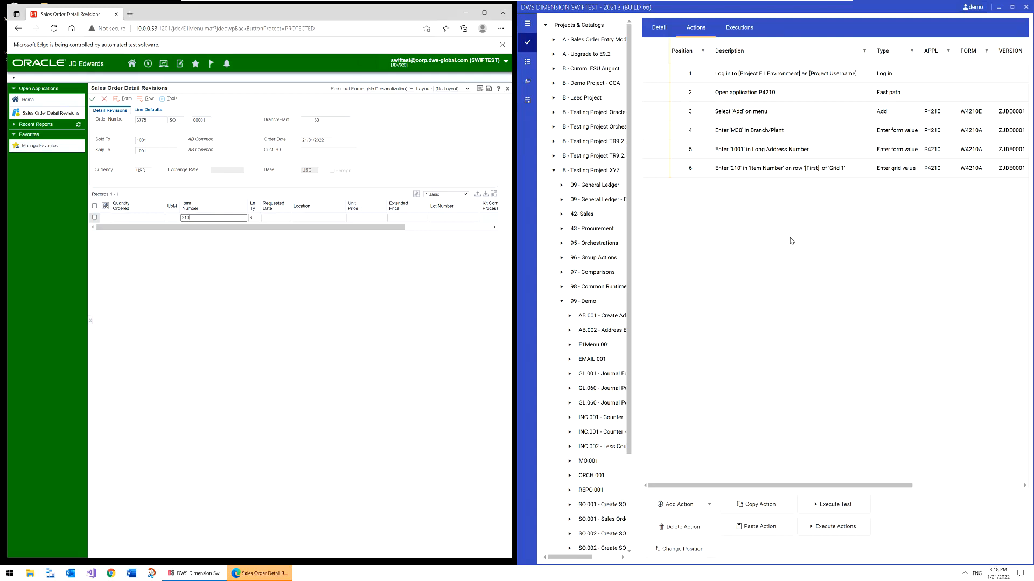
Look through the full list of action types available for a new action, and return to the test's actions
click(676, 506)
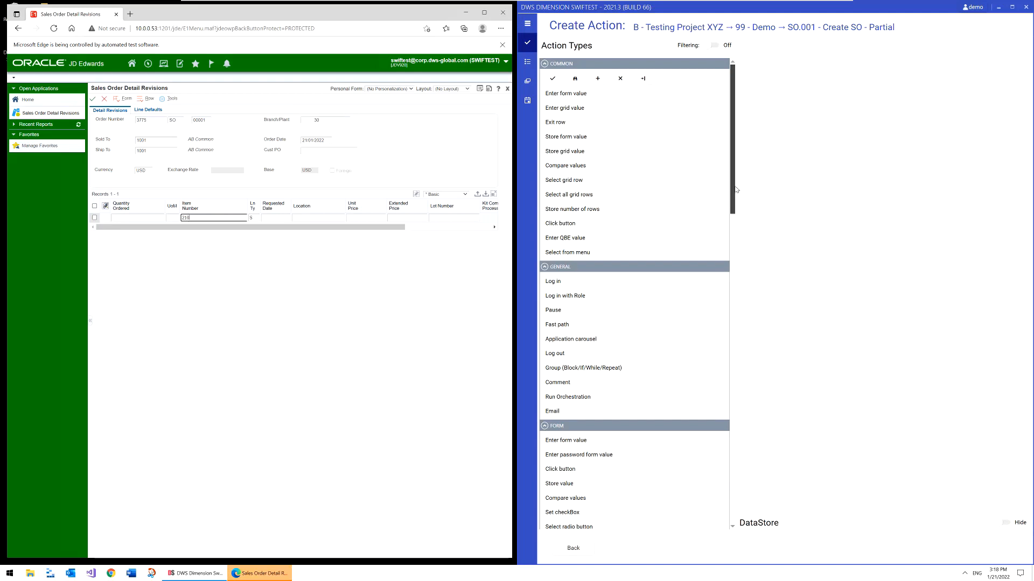
drag(735, 189, 731, 254)
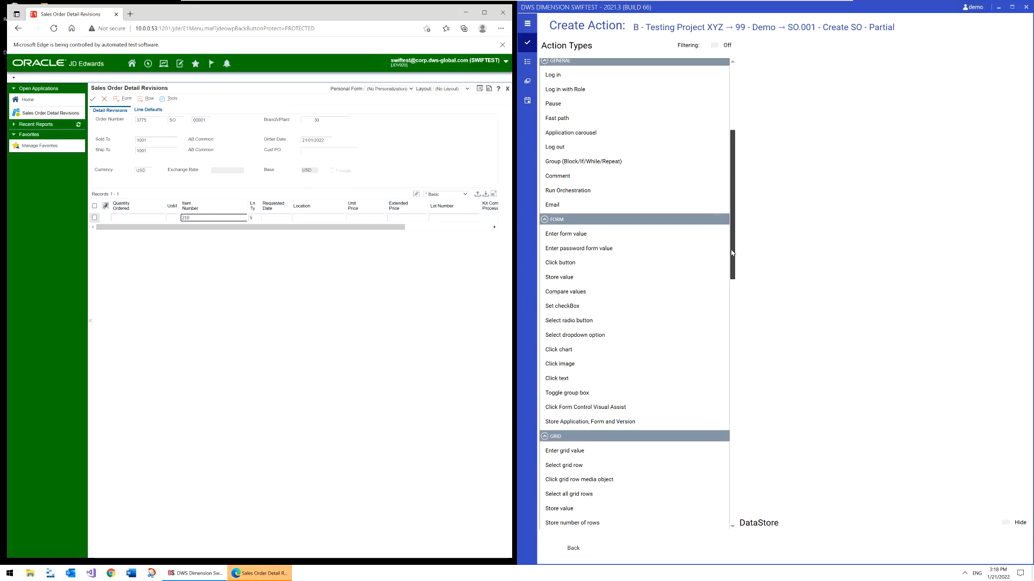
drag(731, 253, 730, 518)
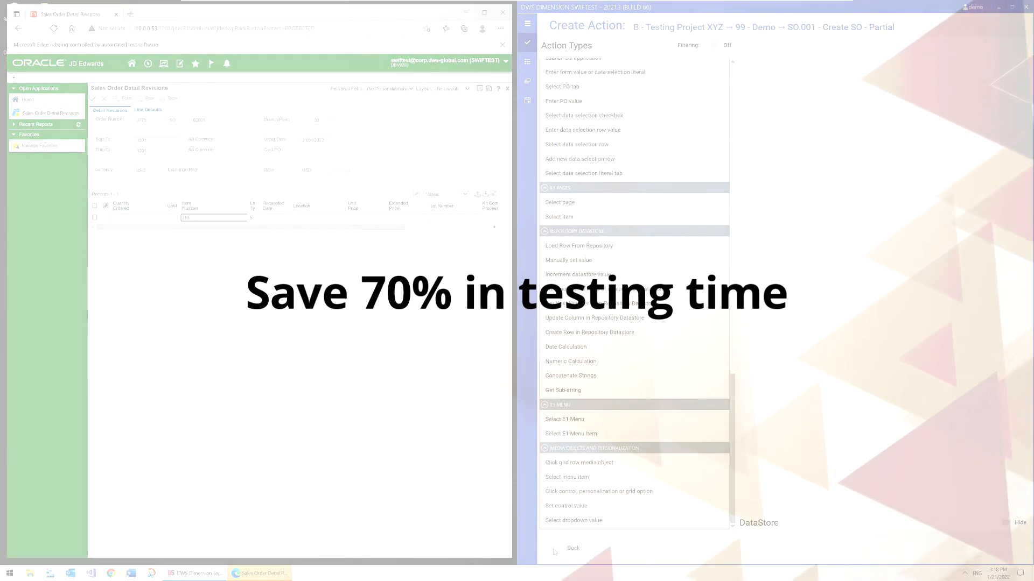
click(569, 551)
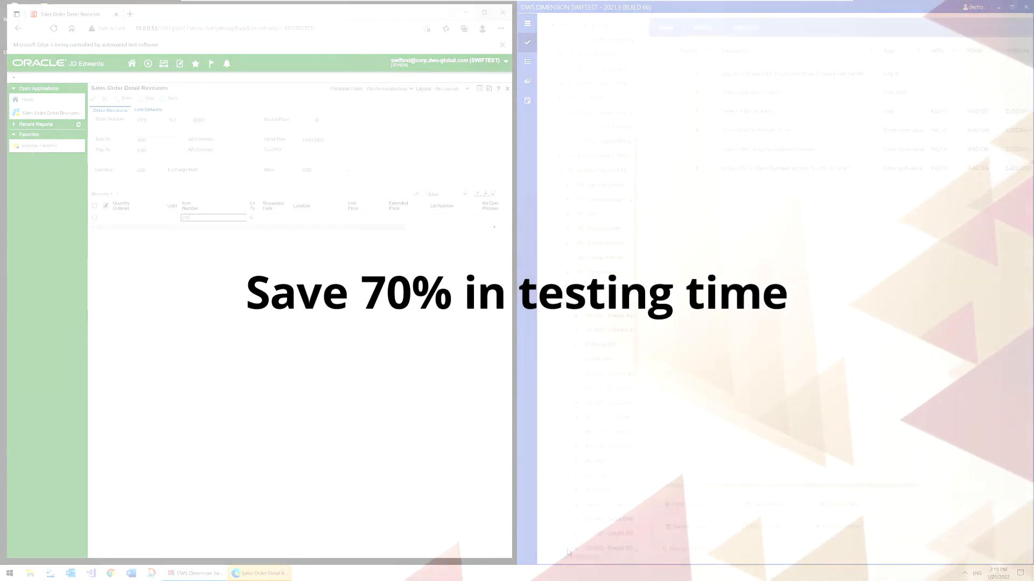